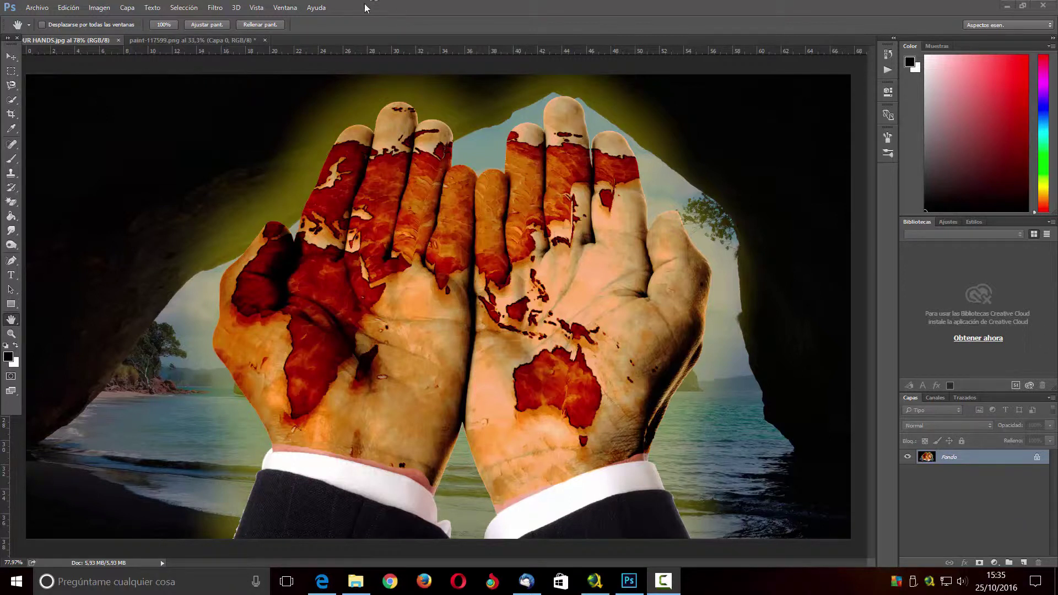
Desaturate the paint bucket image paint-117599.png
left_click(195, 40)
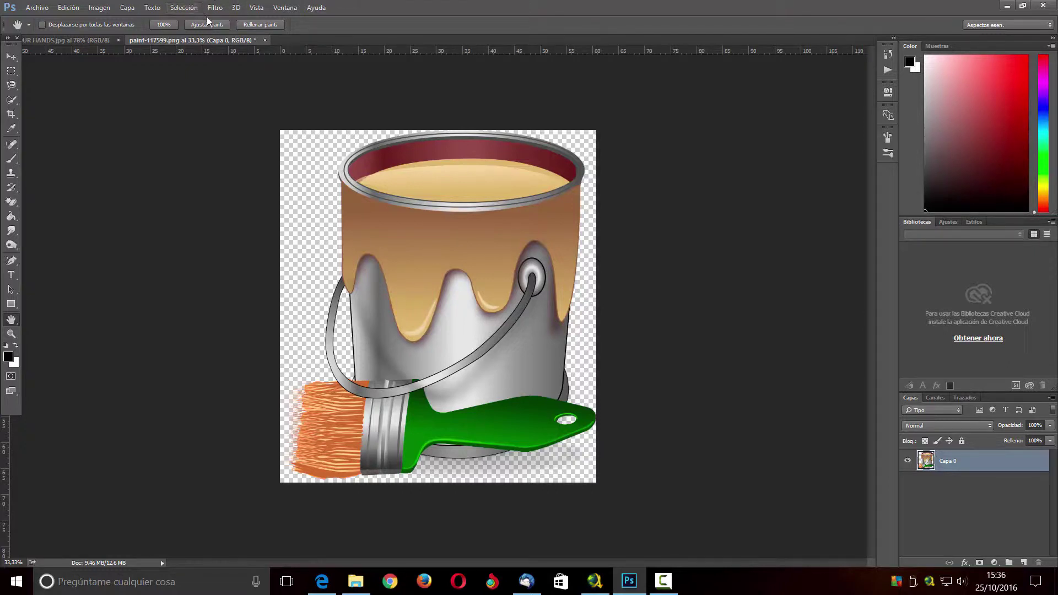
left_click(108, 9)
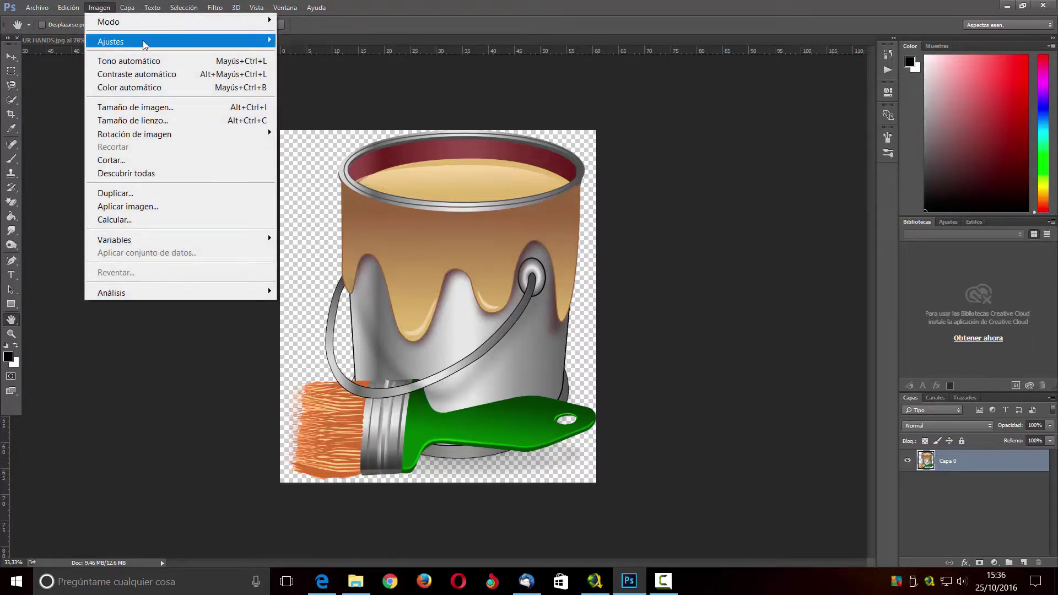
mouse_move(146, 43)
left_click(394, 306)
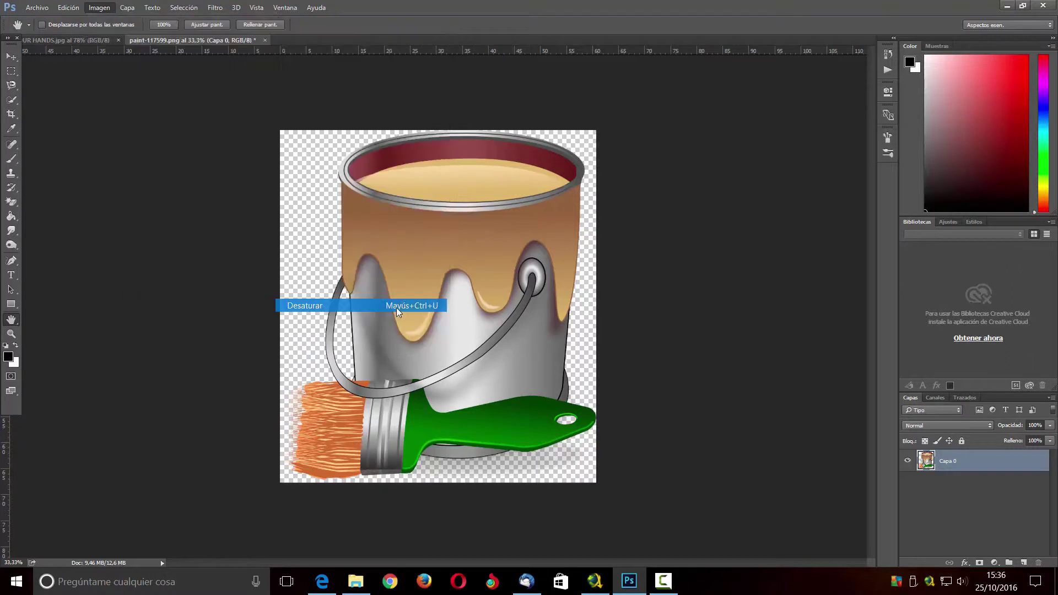
Apply the Torn Edges (Bordes rasgados) filter to the bucket with image balance 31, smoothness 6 and contrast 6
left_click(216, 9)
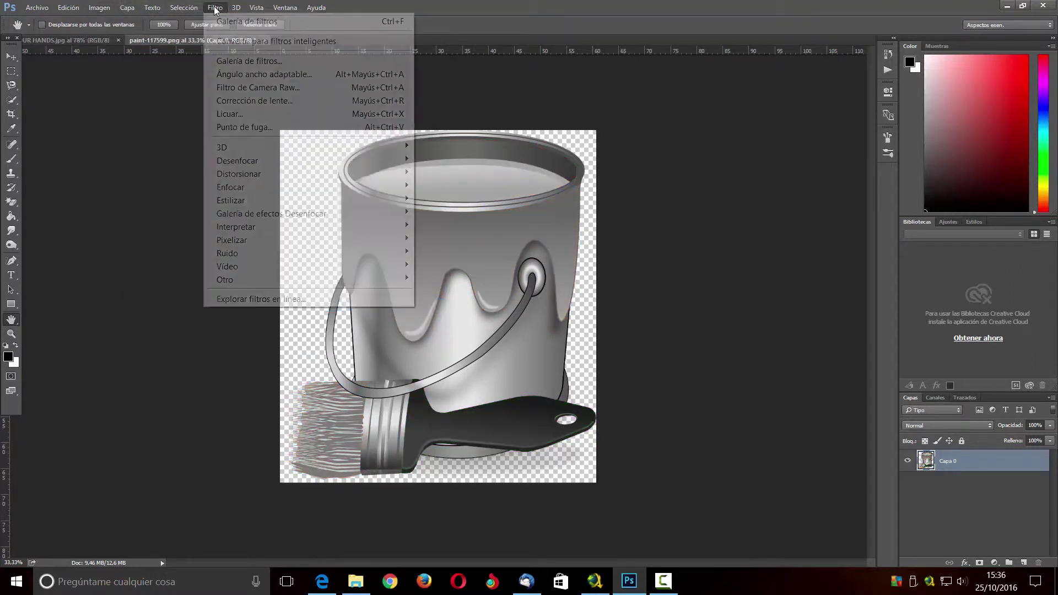
left_click(265, 60)
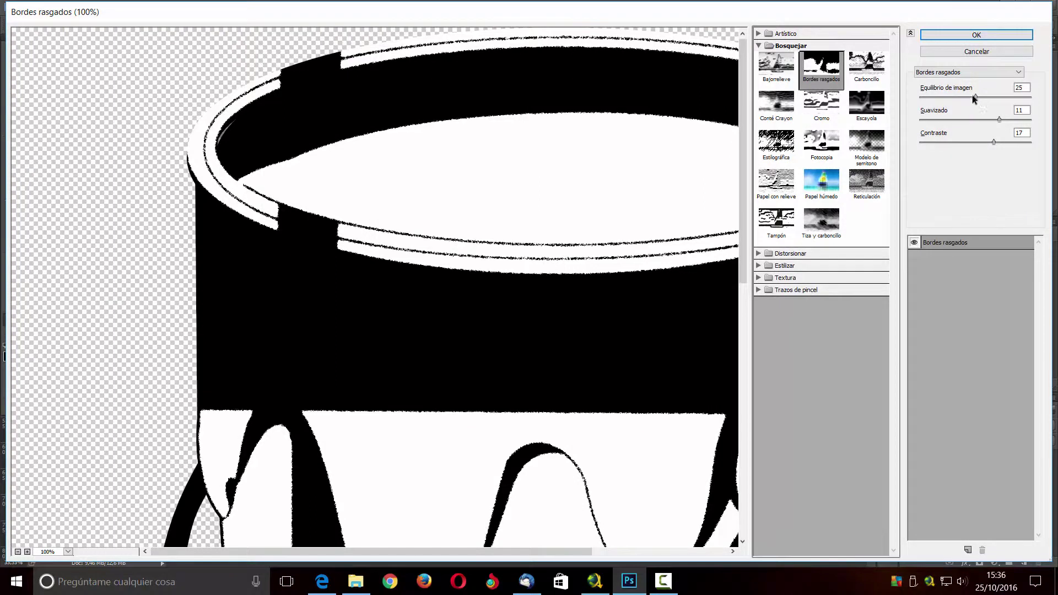
left_click(18, 552)
left_click(17, 552)
left_click(17, 551)
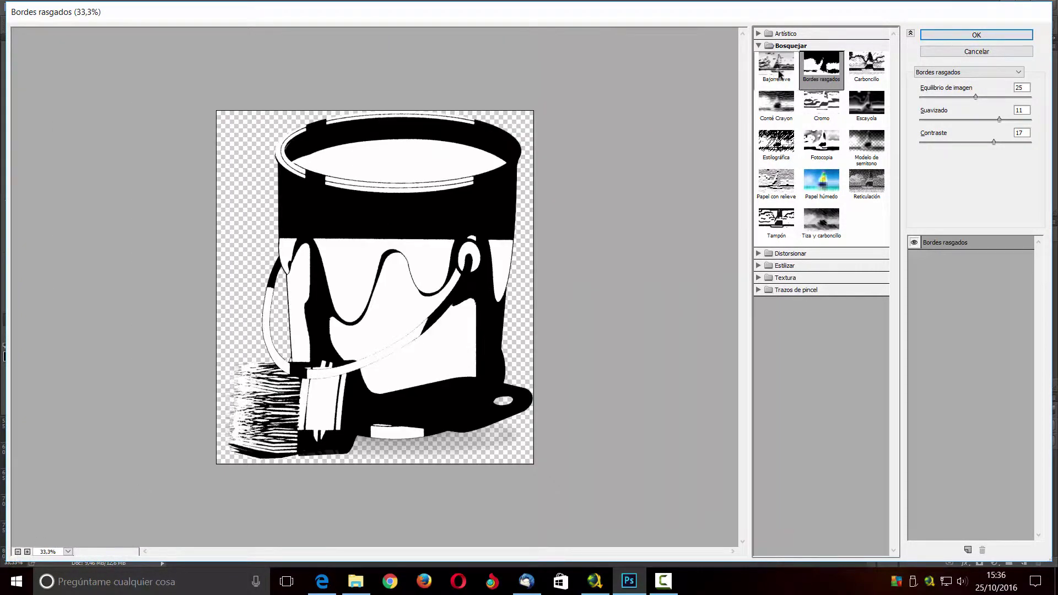
left_click_drag(974, 96, 989, 97)
key("Up")
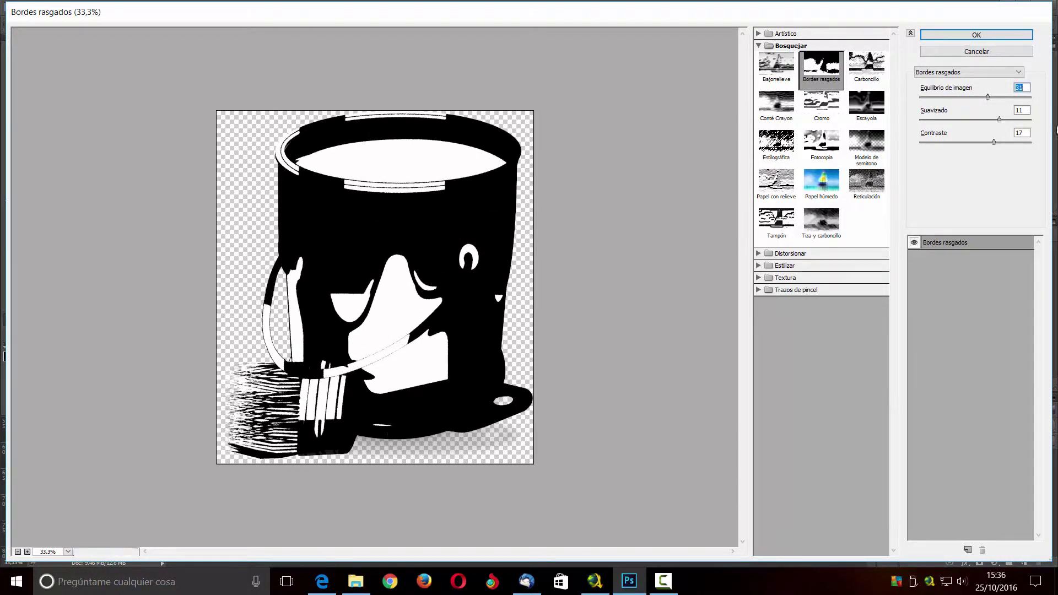
left_click_drag(1000, 122, 943, 144)
left_click(961, 143)
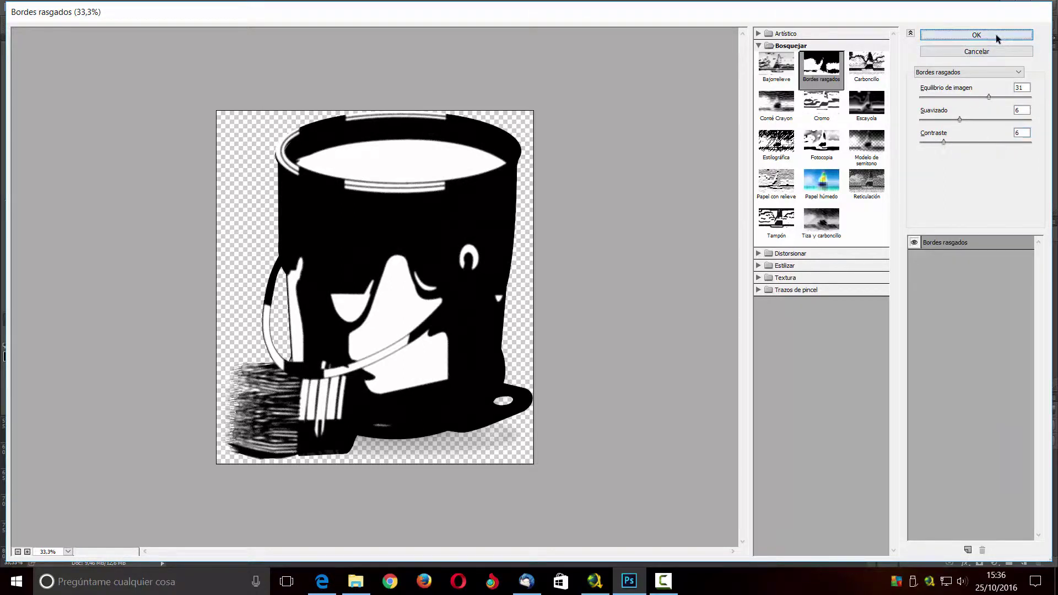
left_click(976, 35)
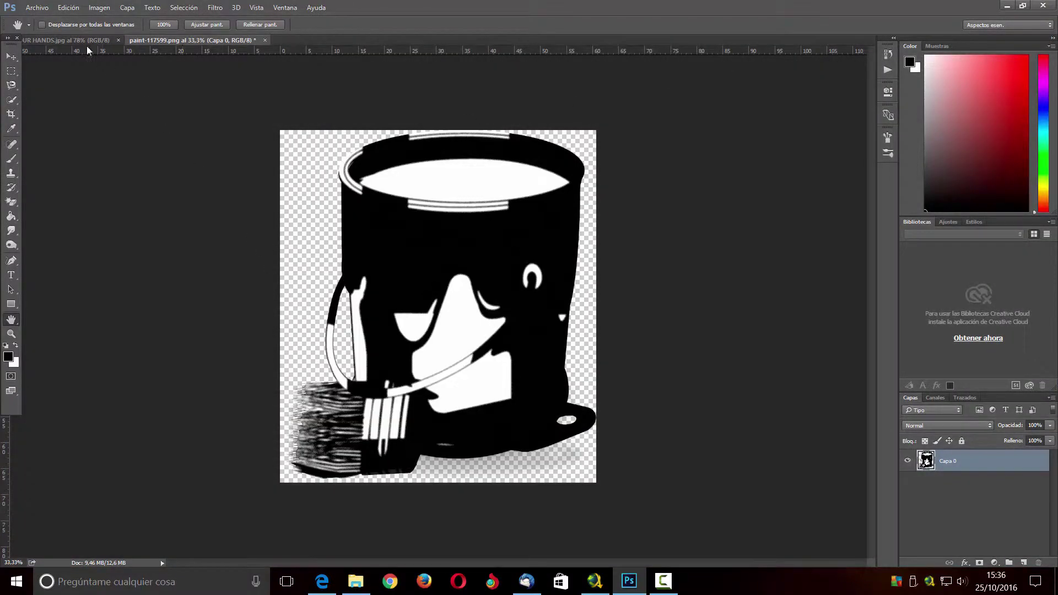
Create a new blank document measuring 900 by 900 pixels at a resolution of 300 pixels per inch
left_click(36, 8)
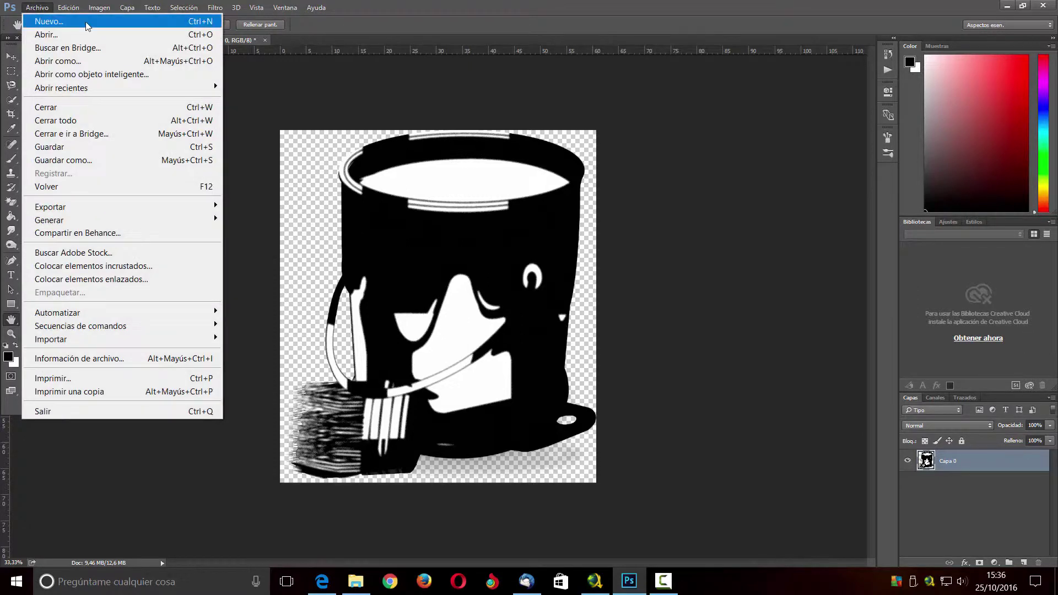
left_click(41, 17)
double_click(456, 190)
type("900")
key("Tab")
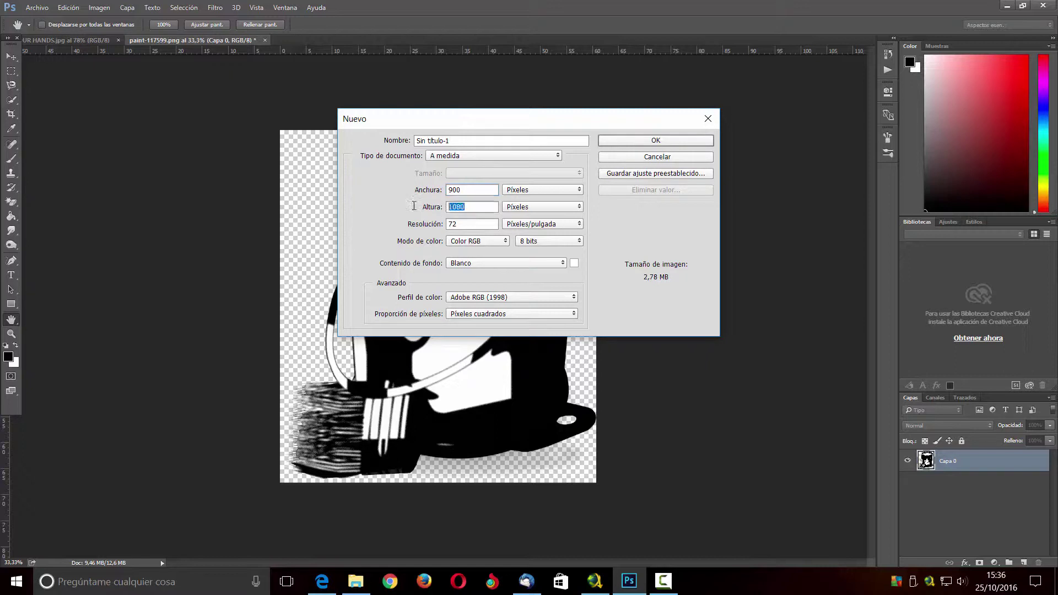
type("900")
left_click(418, 225)
type("300")
left_click(673, 139)
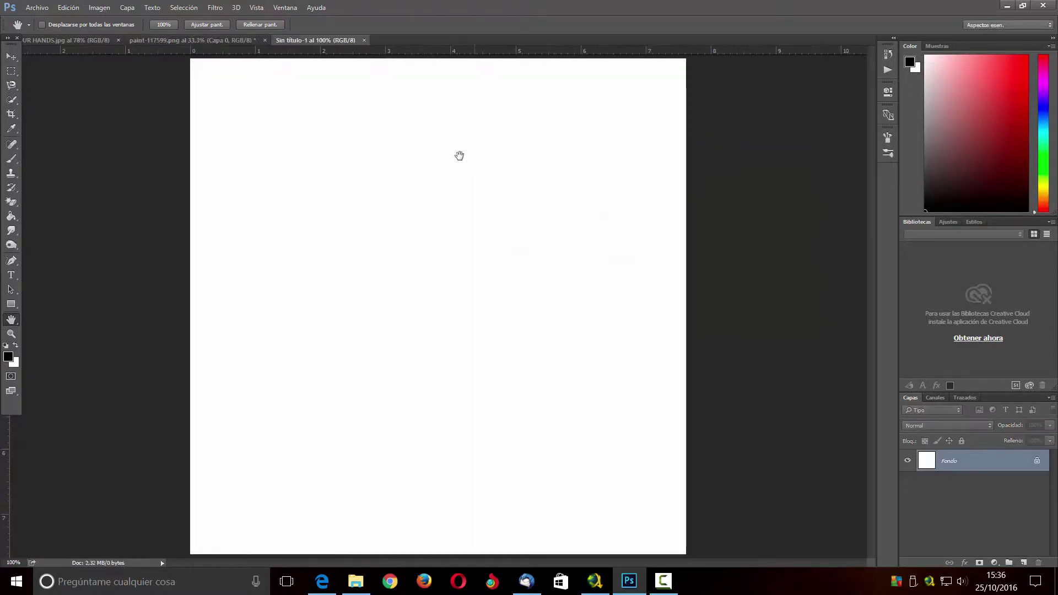
Copy the filtered paint bucket layer from paint-117599.png into the new blank document with the Move tool
left_click(187, 40)
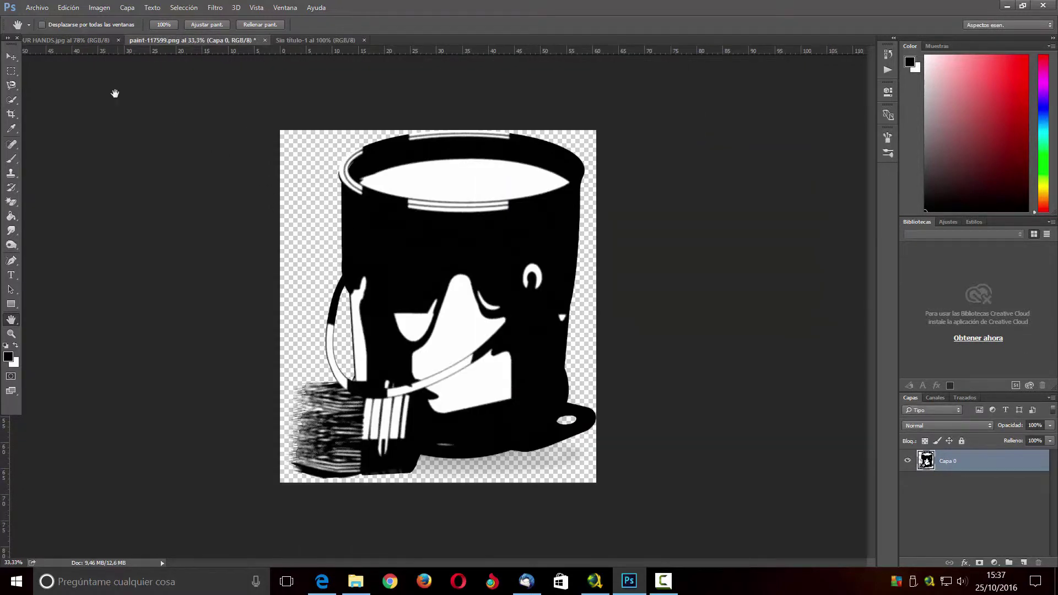
left_click(11, 56)
left_click_drag(448, 267, 384, 255)
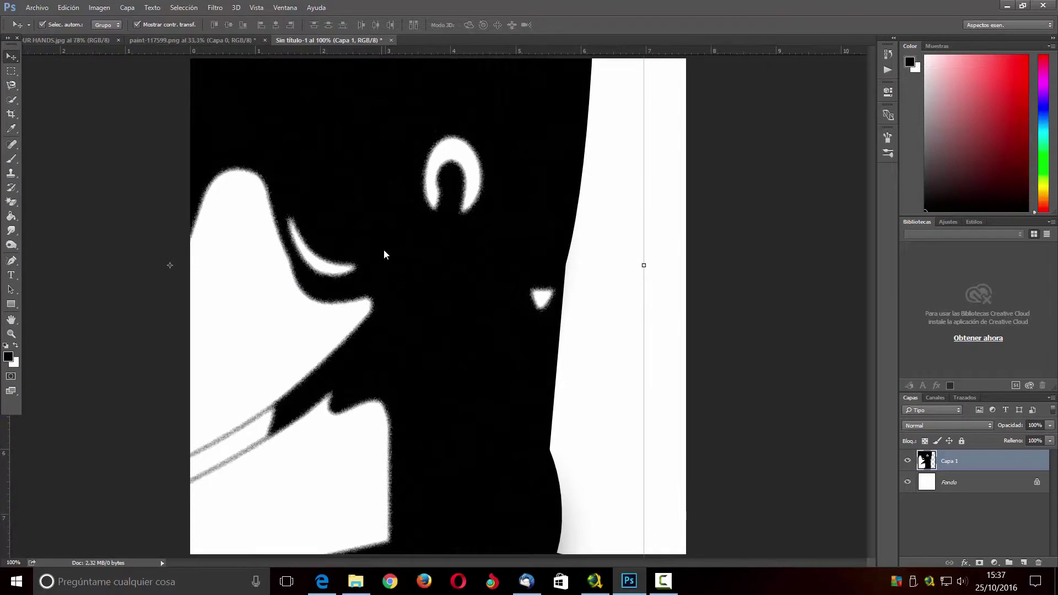
Scale the bucket layer to about 33.6% and place it in the upper part of the canvas, leaving space below
left_click_drag(311, 206, 403, 385)
left_click_drag(138, 201, 441, 377)
left_click_drag(631, 508, 439, 179)
left_click_drag(227, 78, 302, 160)
left_click_drag(449, 258, 420, 186)
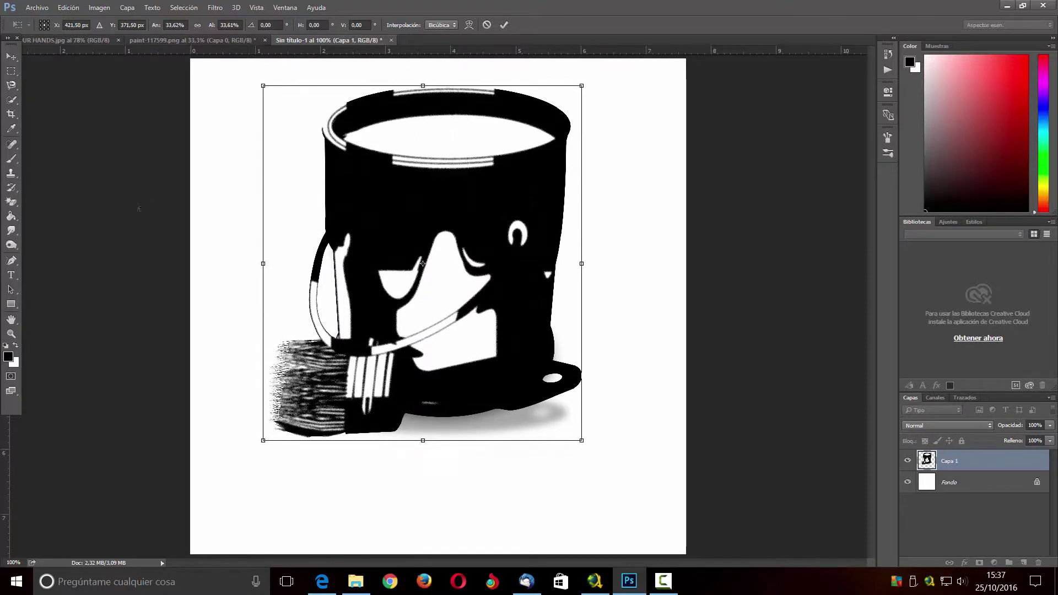
left_click(504, 25)
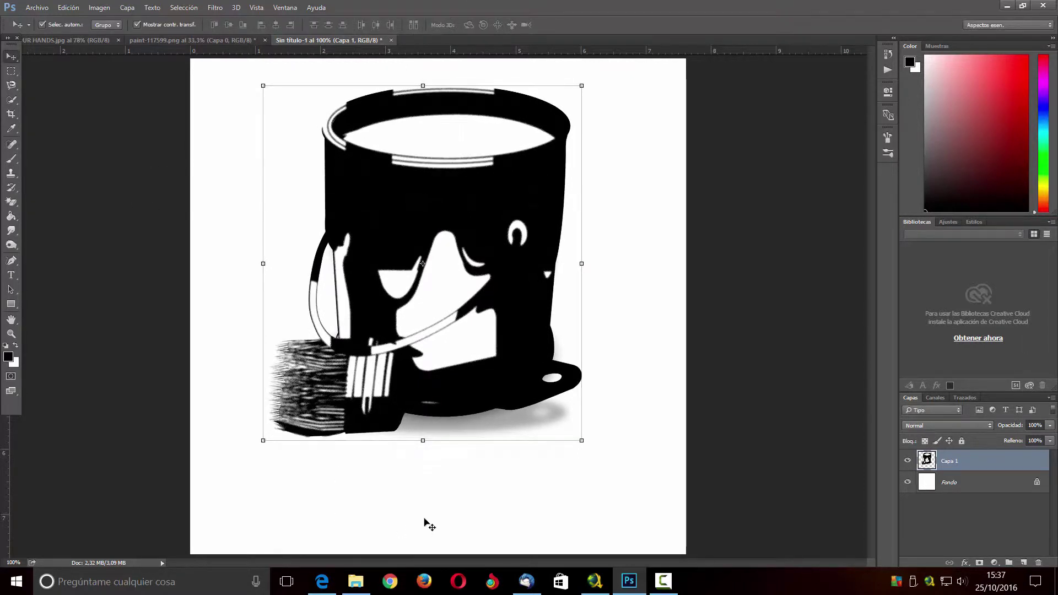
Start a text layer in the empty area below the bucket, using AngryChalk Regular at 36 pt
left_click(14, 277)
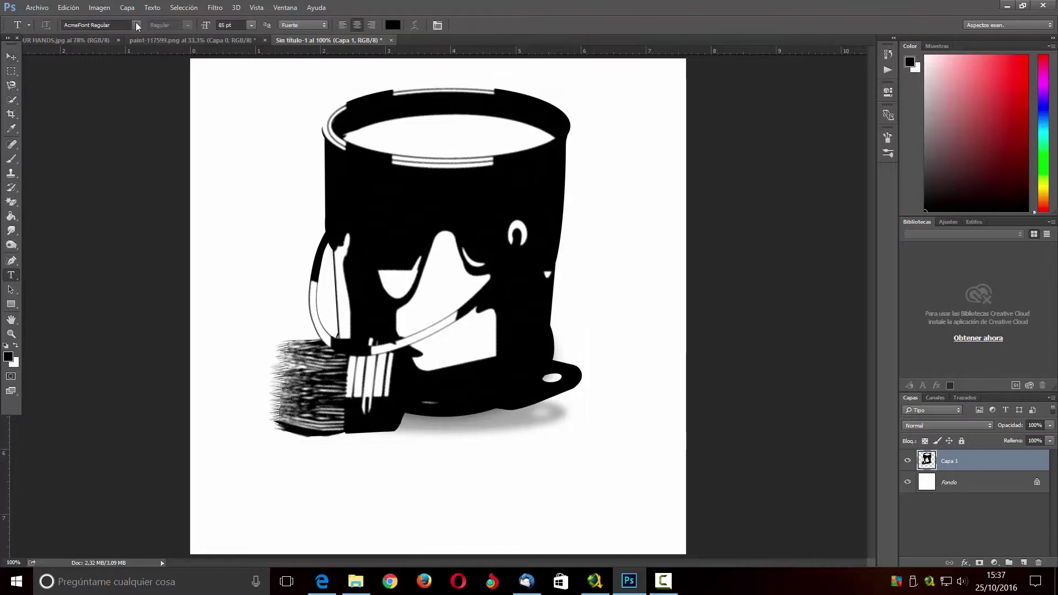
left_click(136, 25)
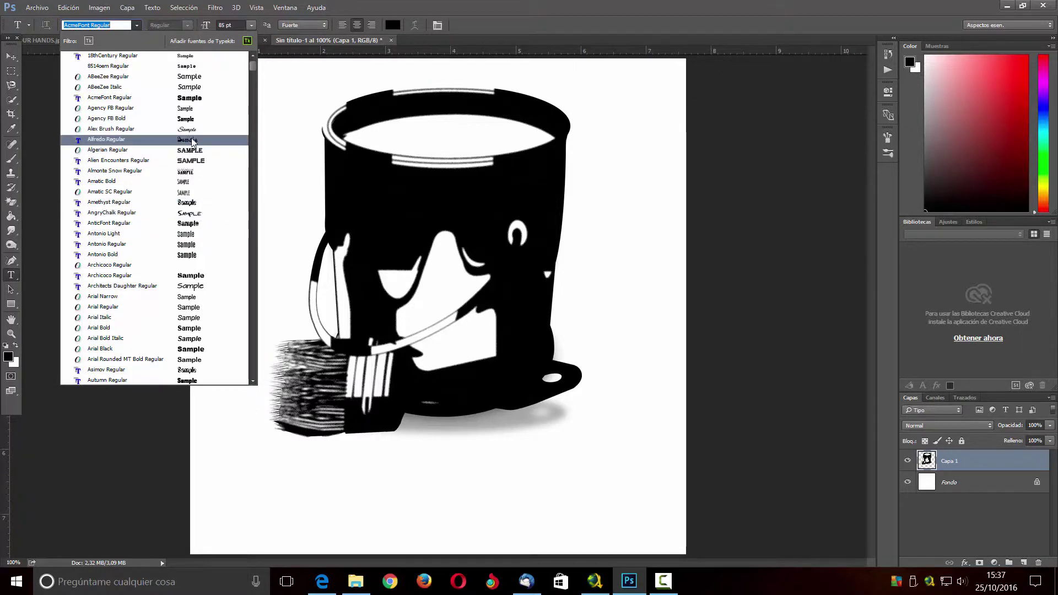
left_click(195, 214)
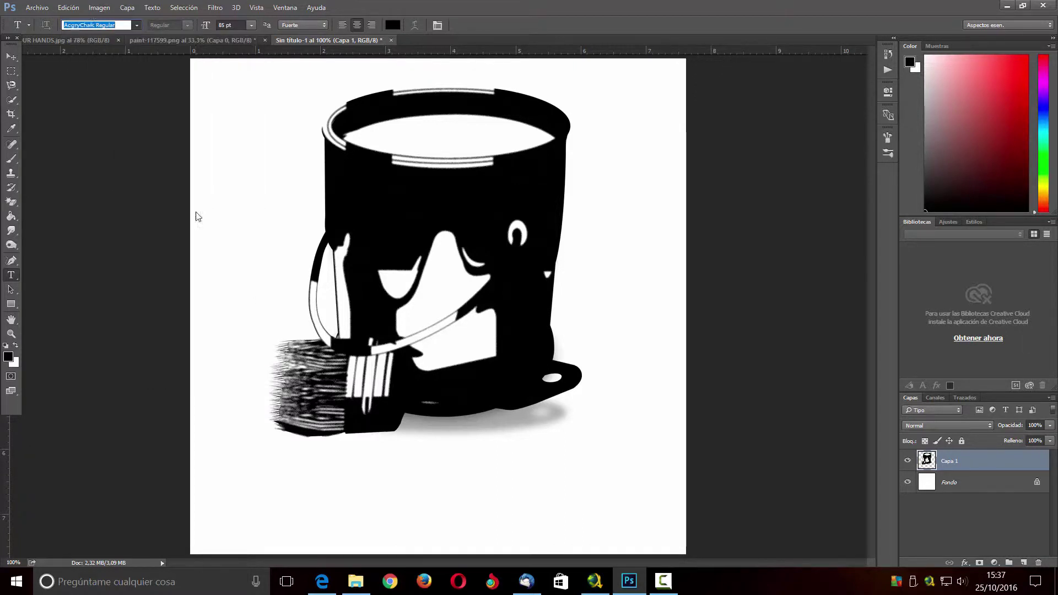
left_click(232, 496)
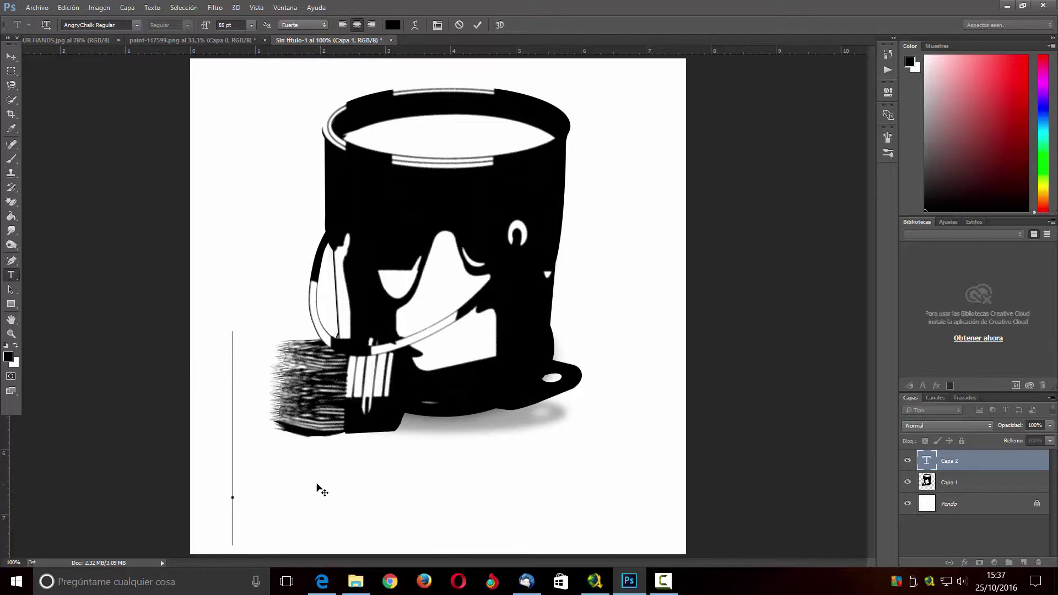
type("E")
key("BackSpace")
left_click(251, 25)
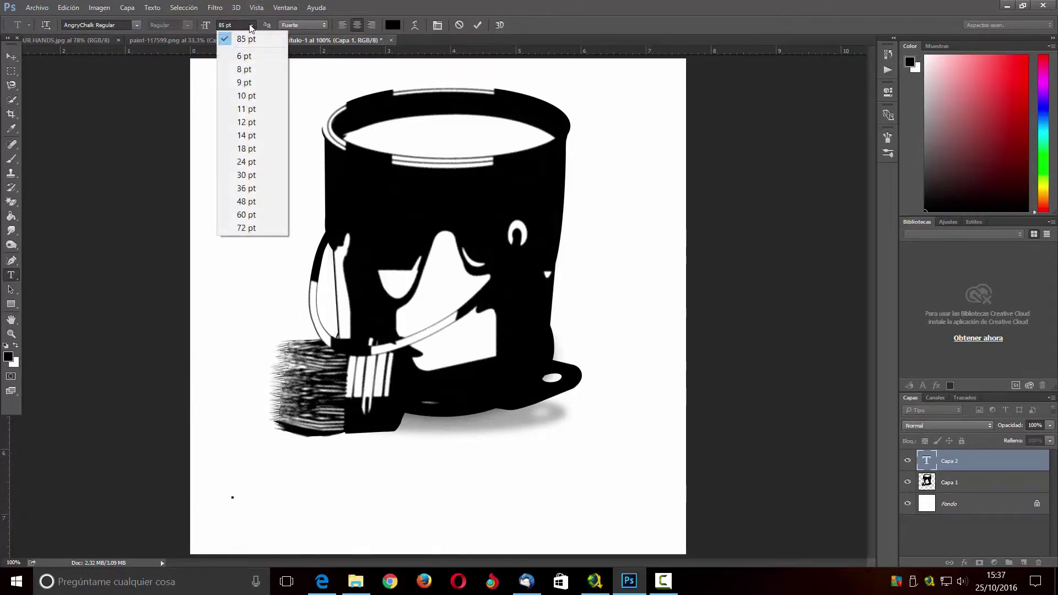
left_click(246, 188)
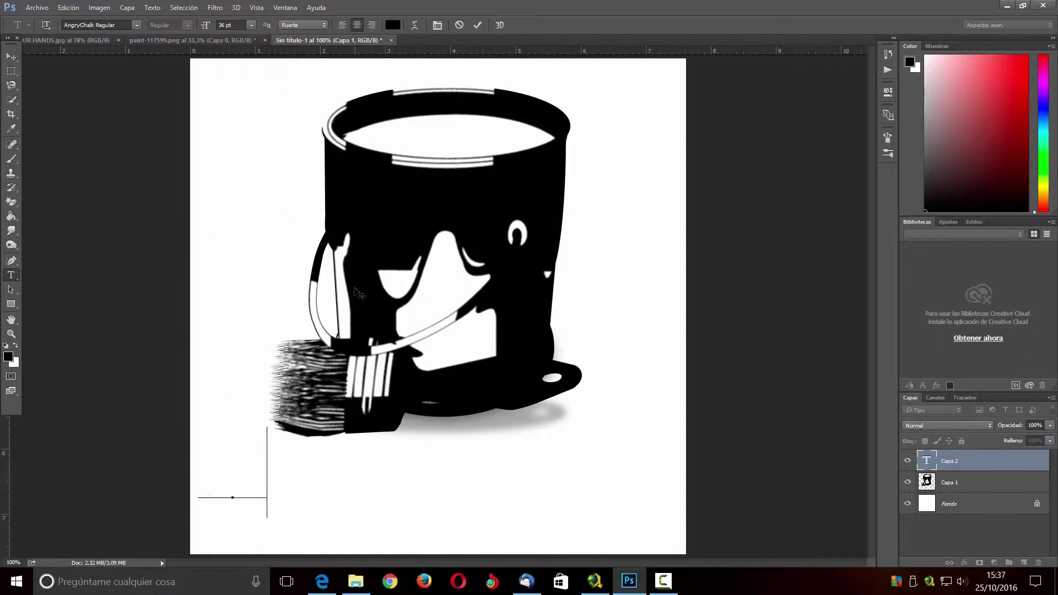
Enter the text EBM and move it so it sits centred beneath the paint bucket
type("E")
type("BM")
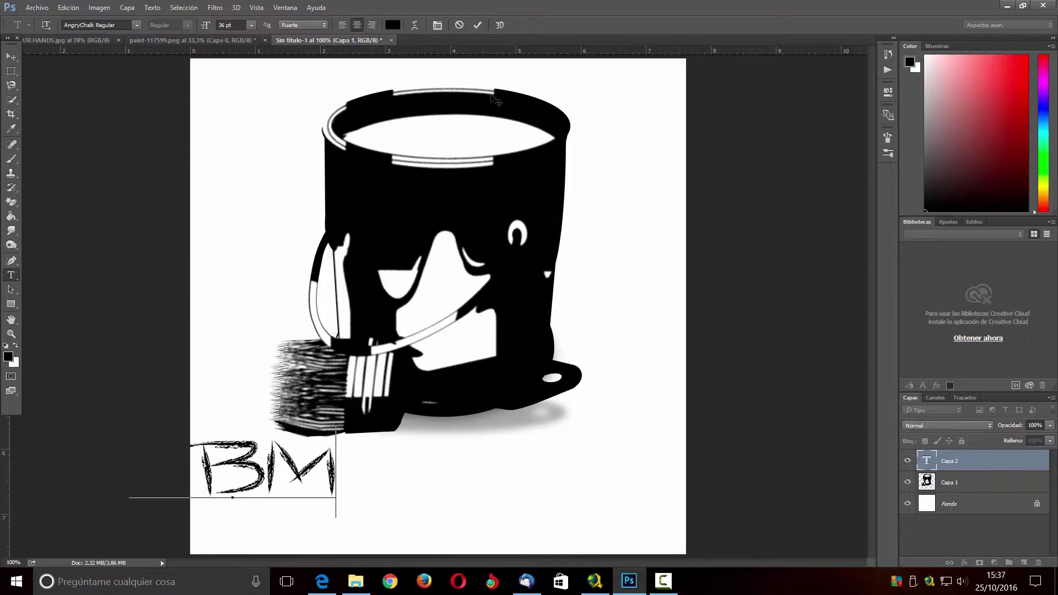
left_click(477, 25)
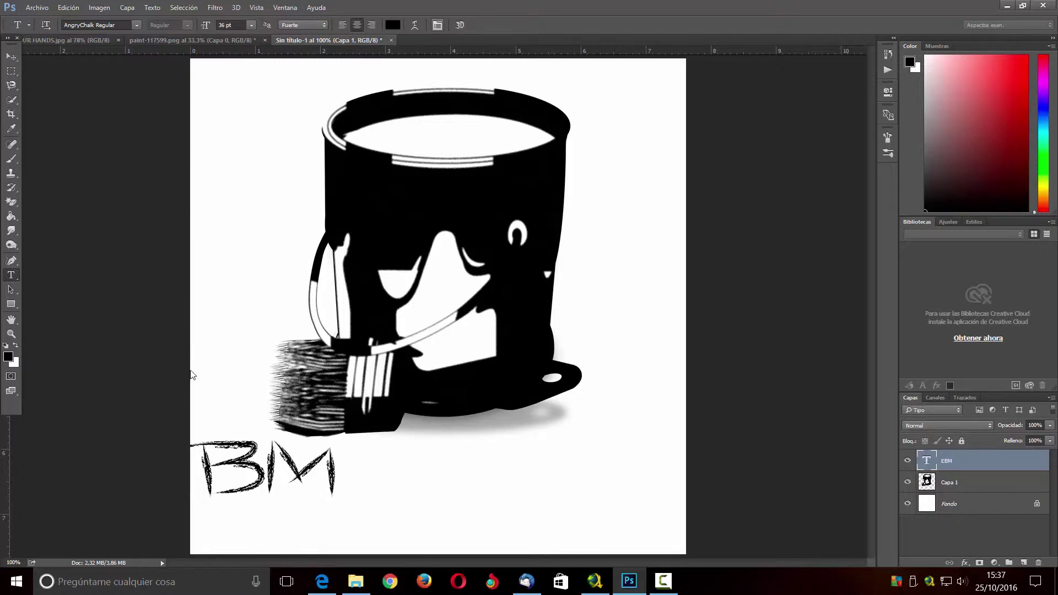
key("v")
left_click_drag(252, 457, 438, 459)
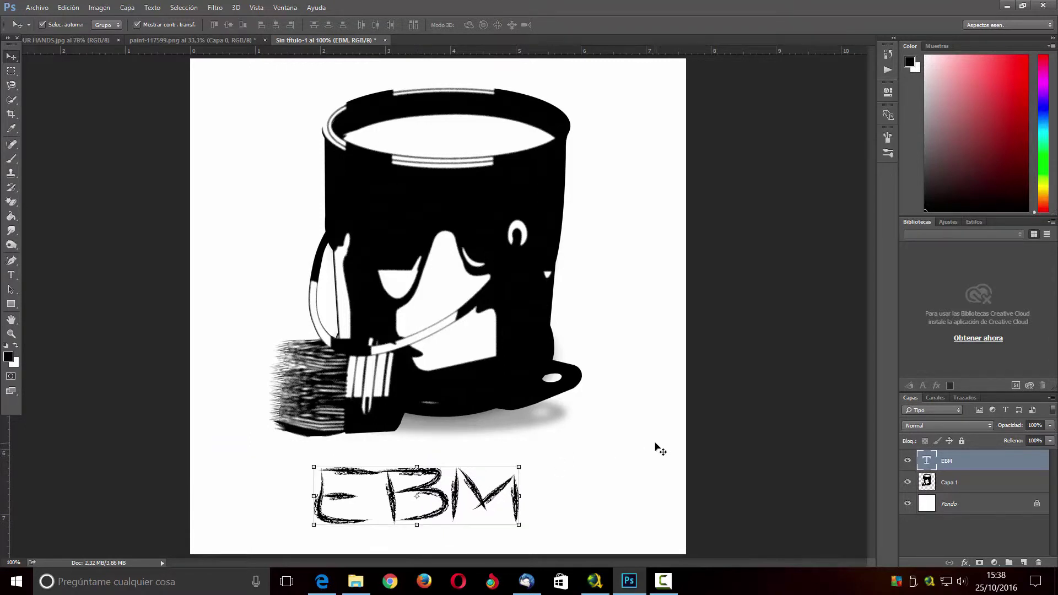
Flatten the bucket, text and background layers into a single background layer
right_click(959, 462)
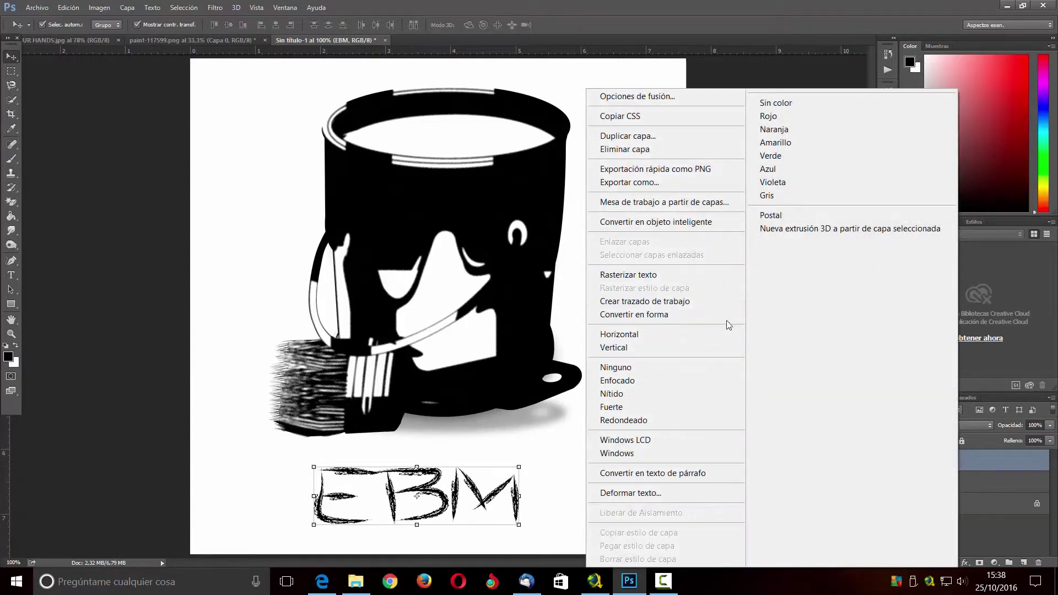
left_click(778, 6)
right_click(956, 507)
left_click(944, 524)
right_click(967, 503)
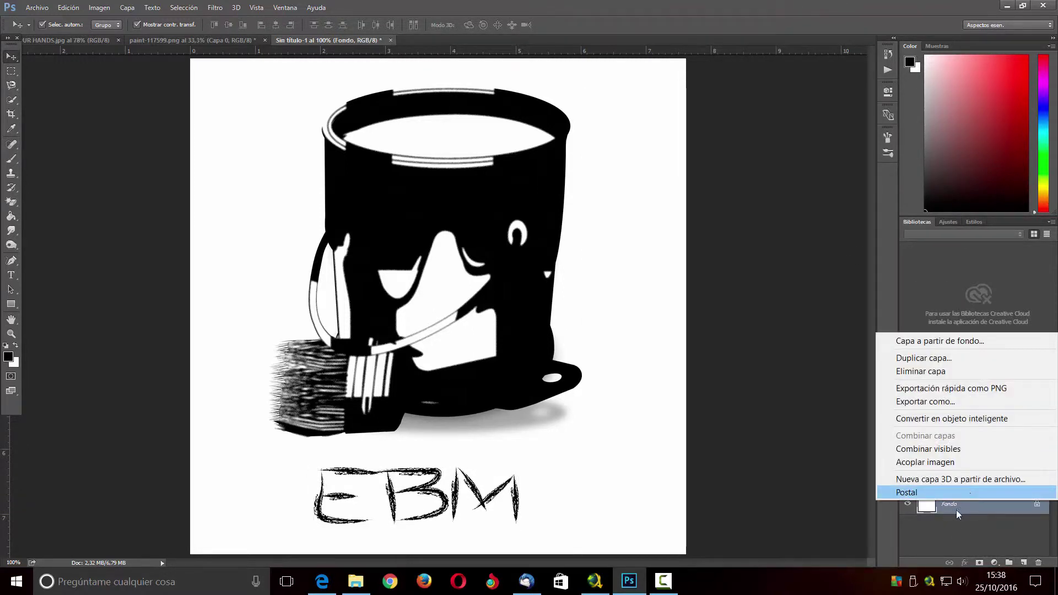
left_click(914, 462)
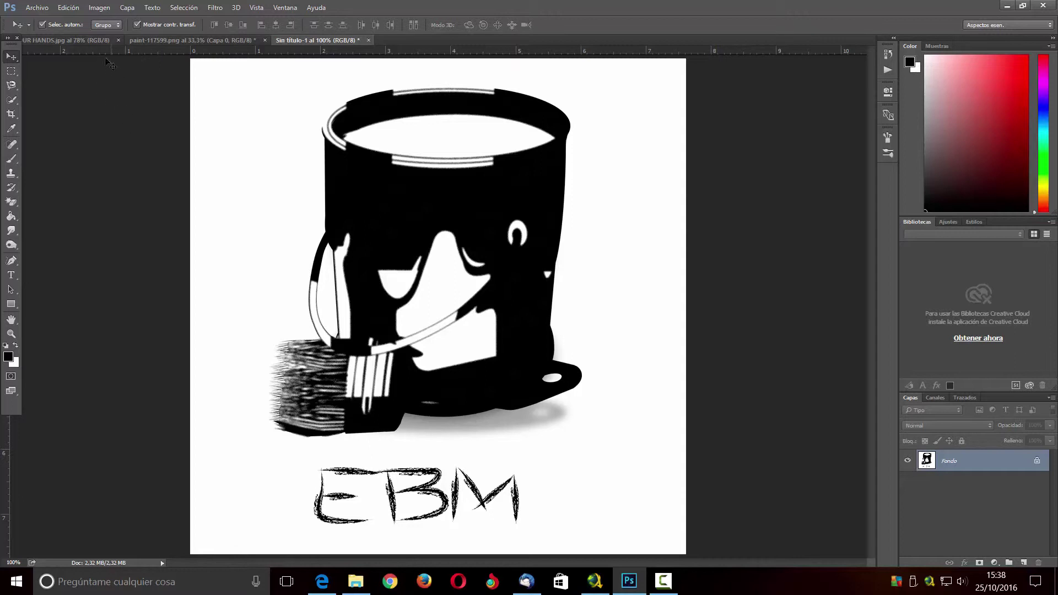
Define the flattened artwork as a brush preset named MARCA DE AGUA
left_click(72, 10)
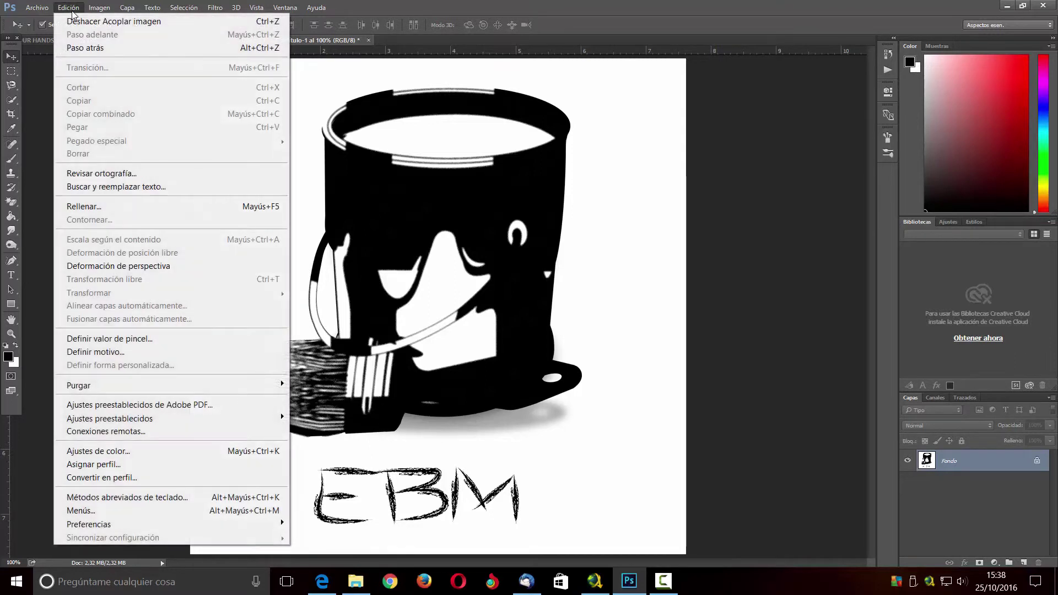
left_click(165, 338)
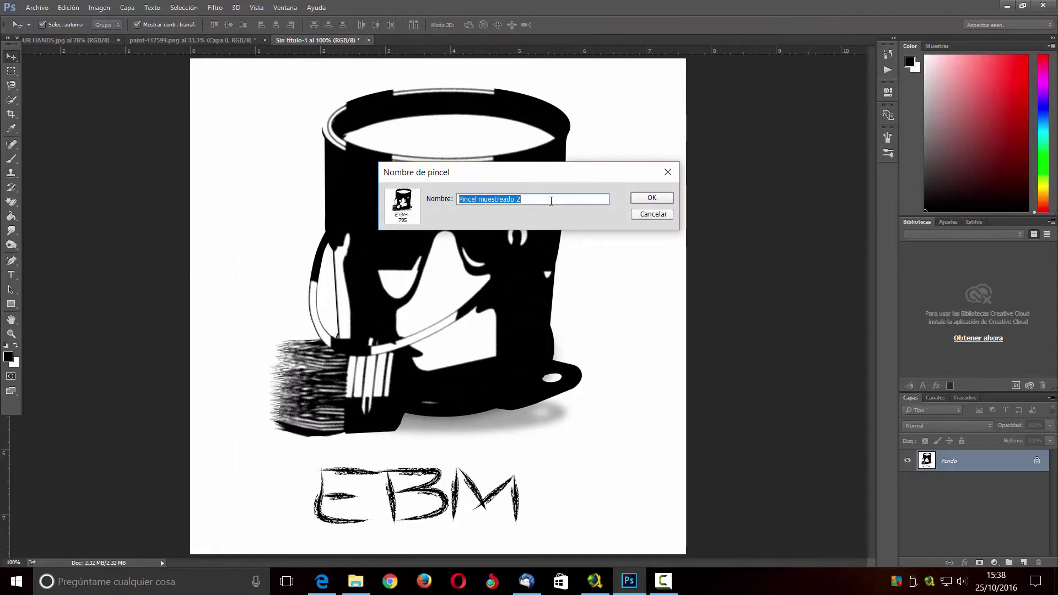
key("BackSpace")
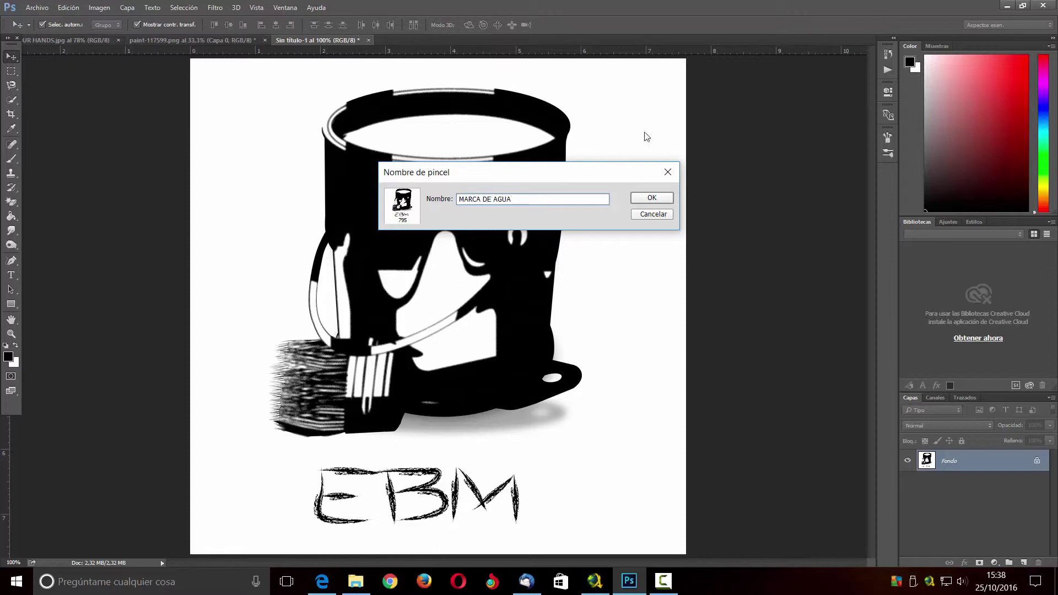
left_click(646, 199)
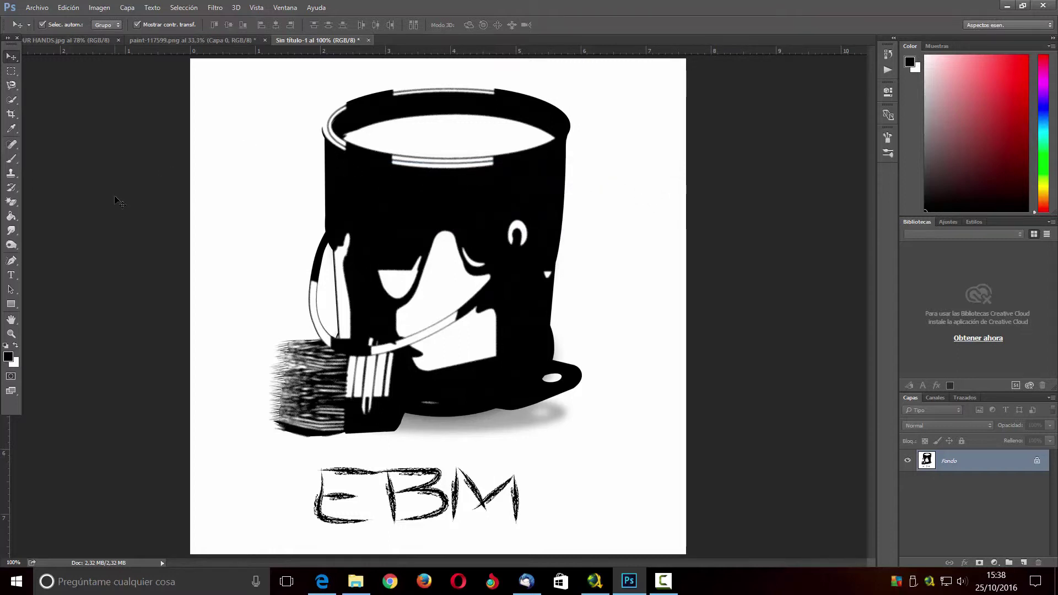
Activate the Brush tool and switch to the painted hands image
left_click(11, 159)
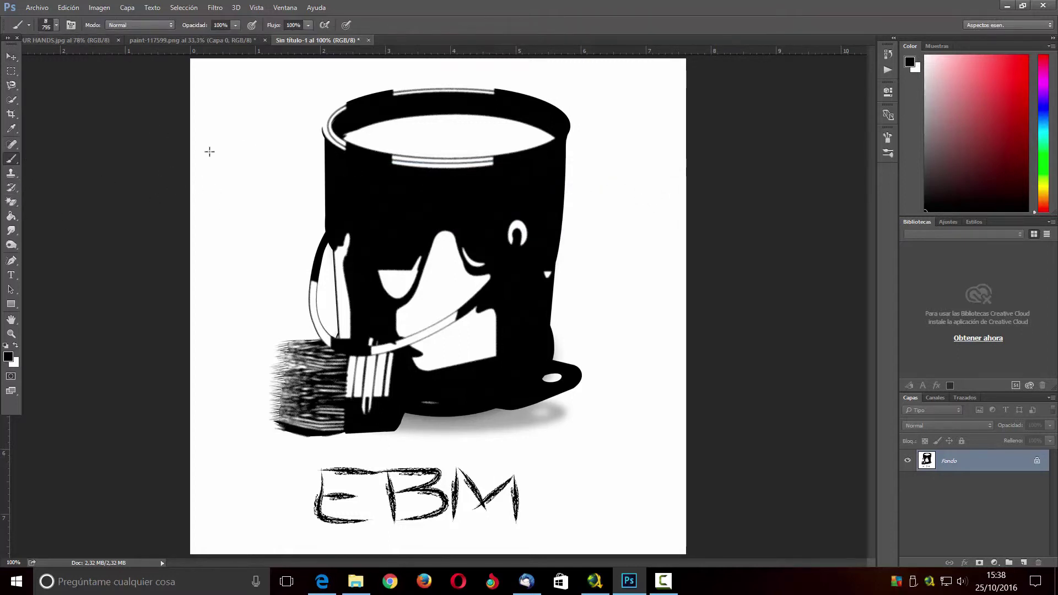
left_click(70, 40)
Try stamping the watermark brush in black on the upper-left part of the hands image, and undo the stamp
left_click(212, 212)
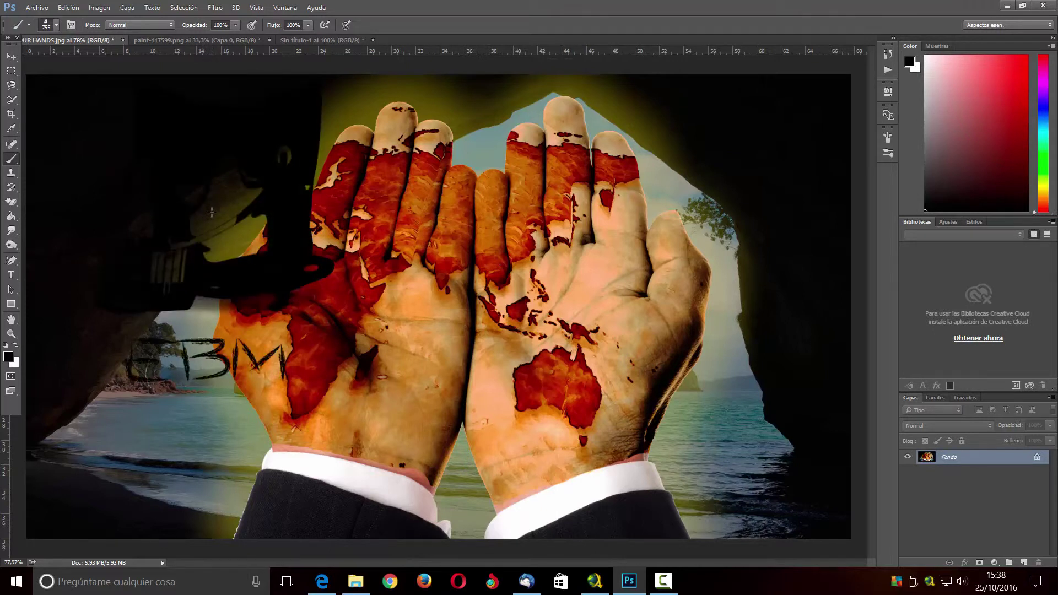
left_click(75, 8)
left_click(88, 47)
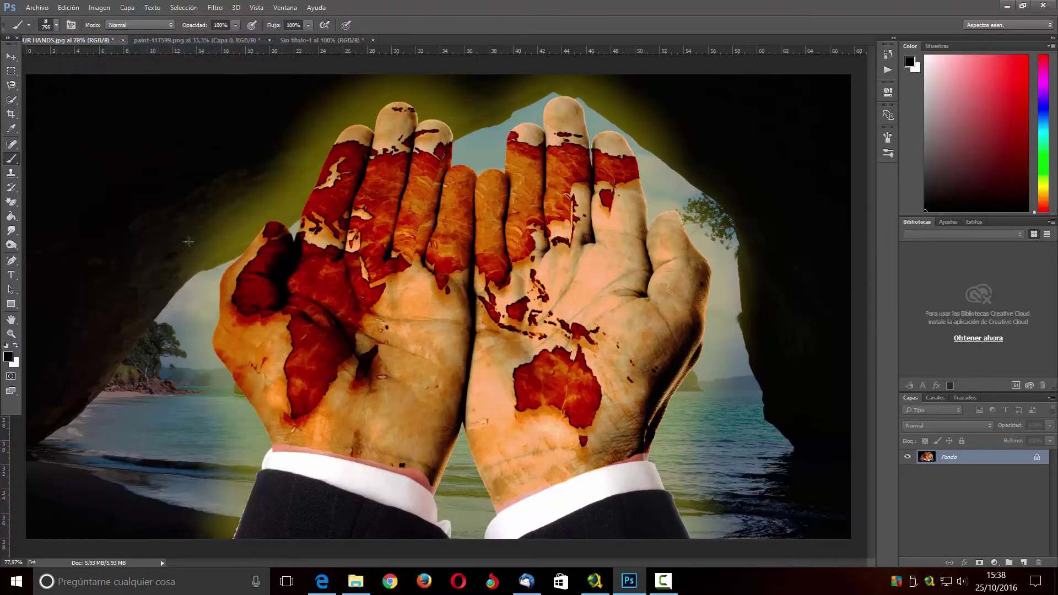
Reduce the watermark brush size to 72 px
left_click(56, 26)
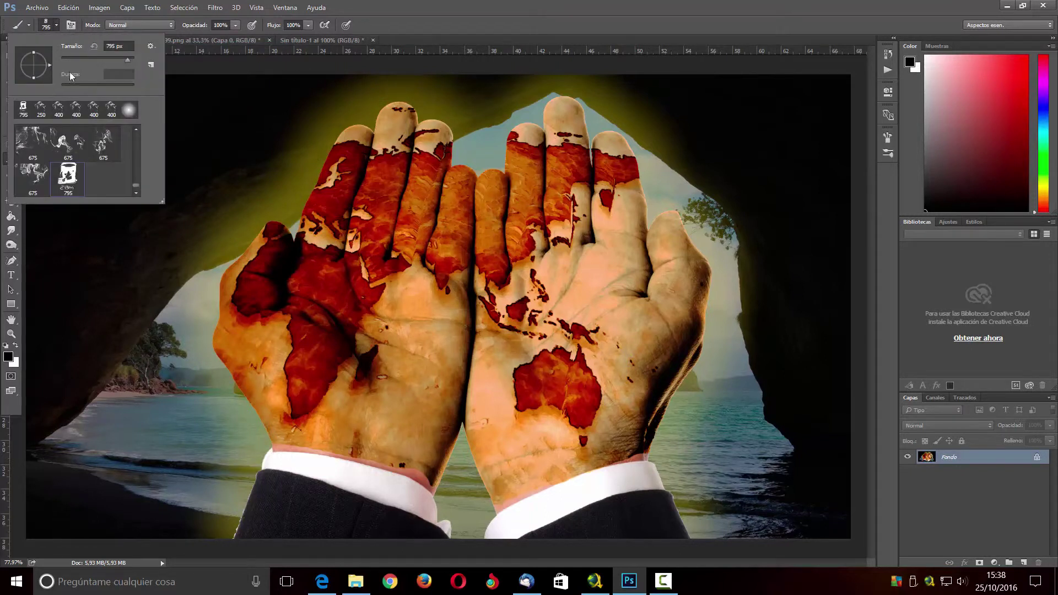
left_click_drag(126, 58, 101, 60)
left_click(448, 9)
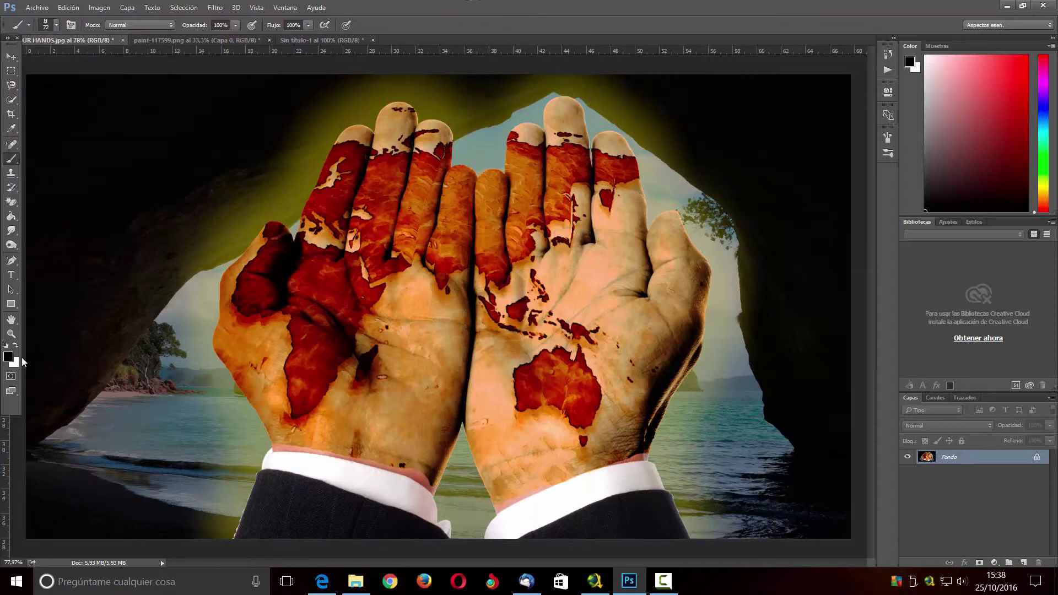
Switch the painting colour to white, try a small watermark stamp on the upper-left part of the image, and undo it
left_click(16, 346)
left_click(163, 173)
key("ctrl+z")
Enlarge the watermark brush to 367 px, try a white stamp on the dark rock beside the left hand, and undo it
left_click(57, 26)
left_click_drag(91, 56, 93, 57)
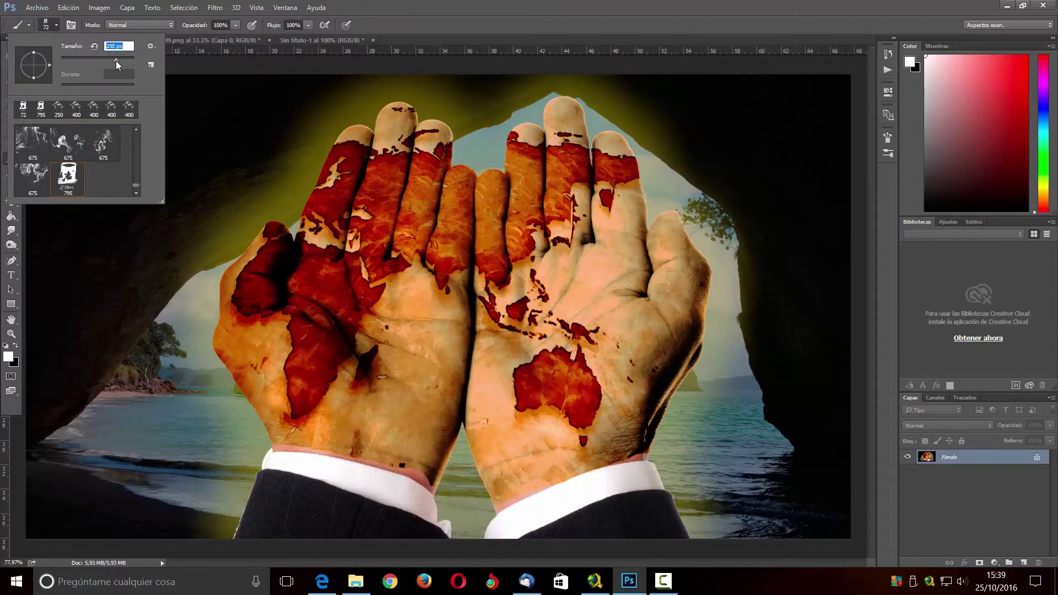
left_click(177, 48)
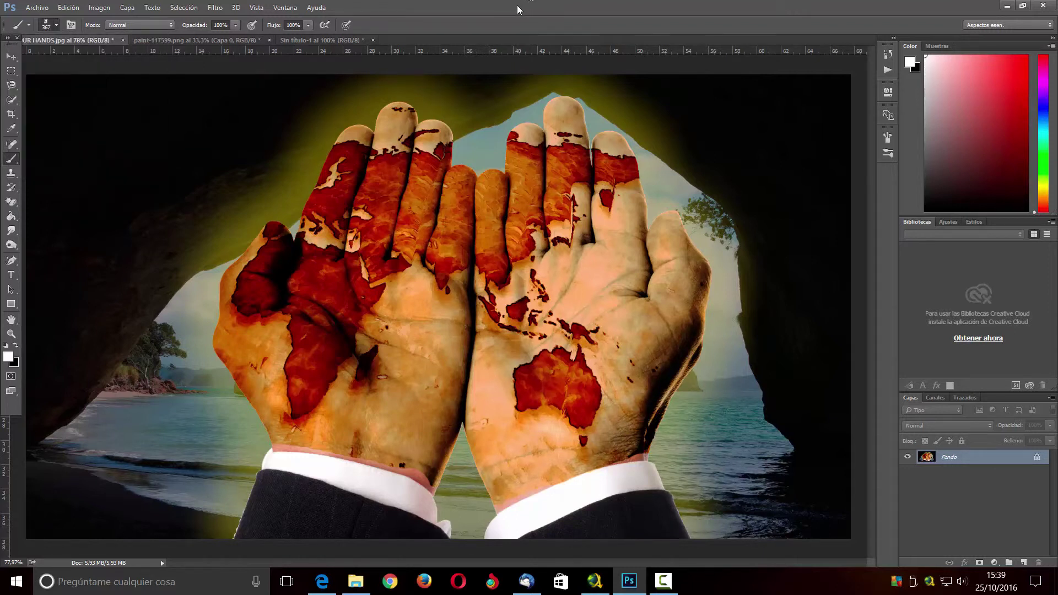
left_click(139, 225)
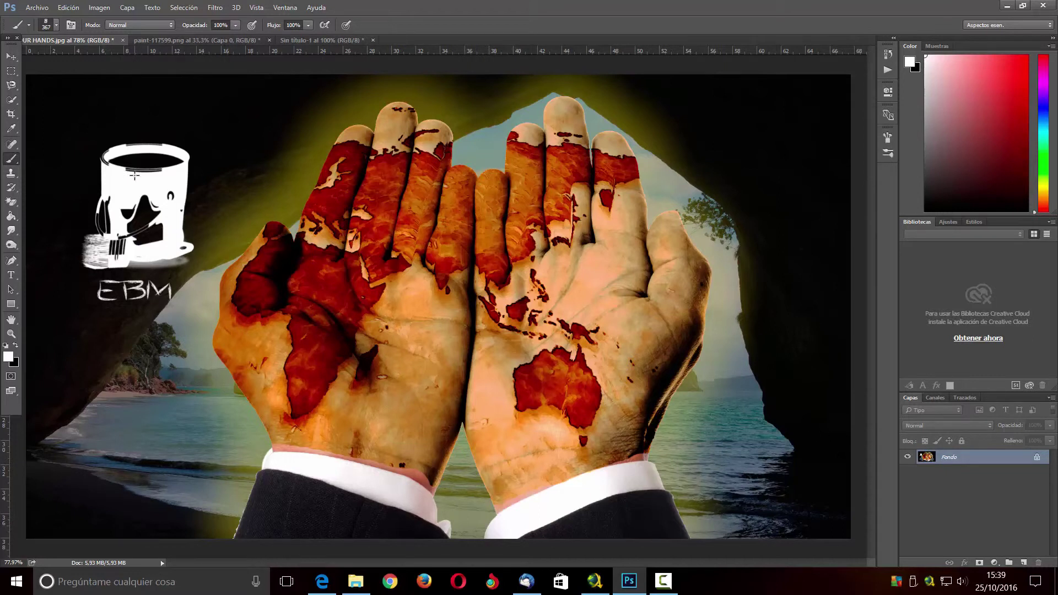
key("ctrl+z")
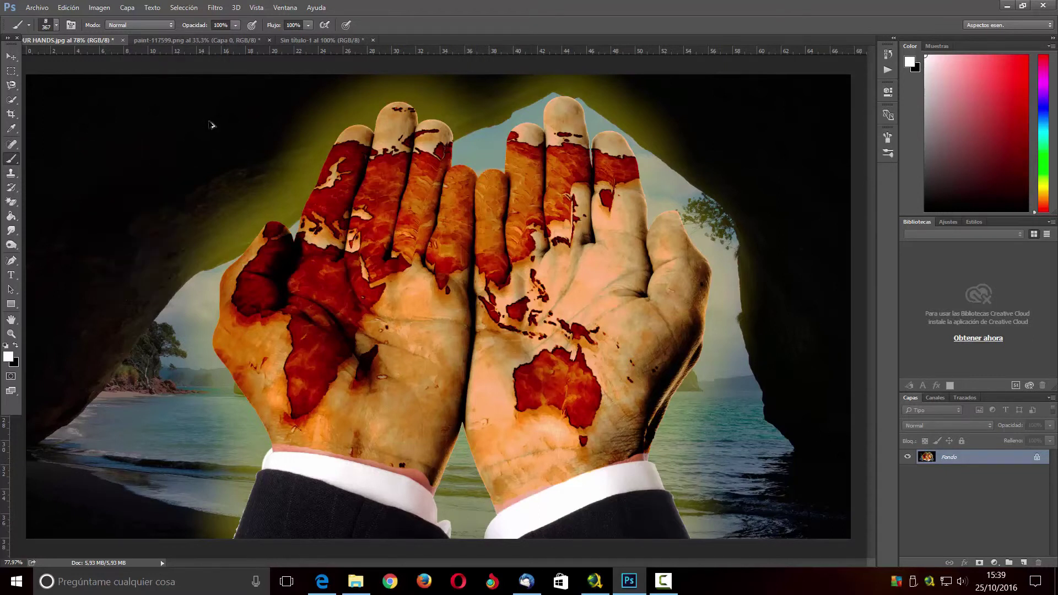
Stamp the white watermark on a new layer over the dark upper-left rock and move it slightly down and to the left
left_click(1023, 563)
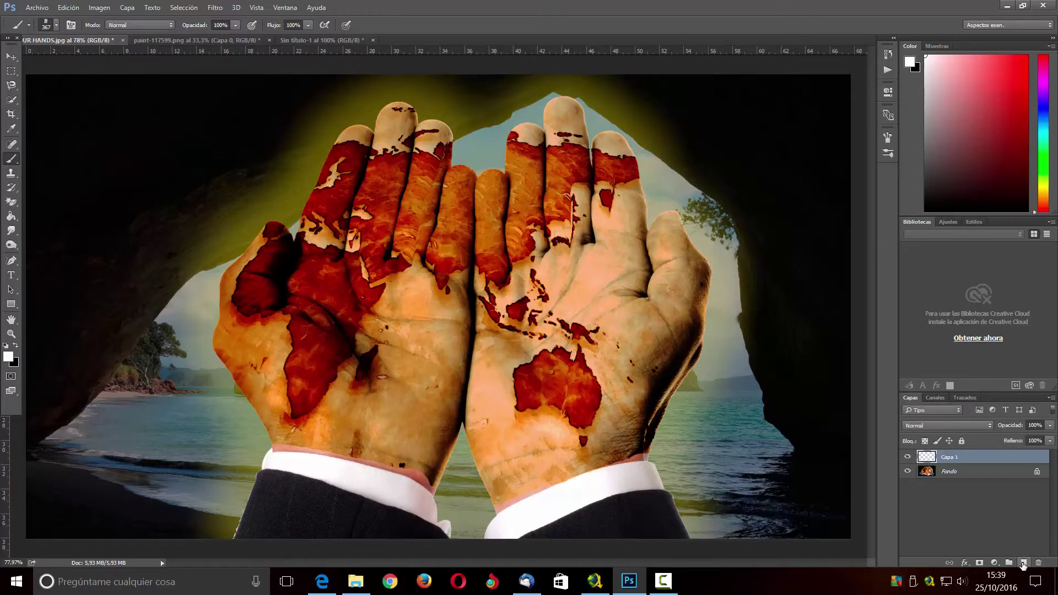
left_click(130, 164)
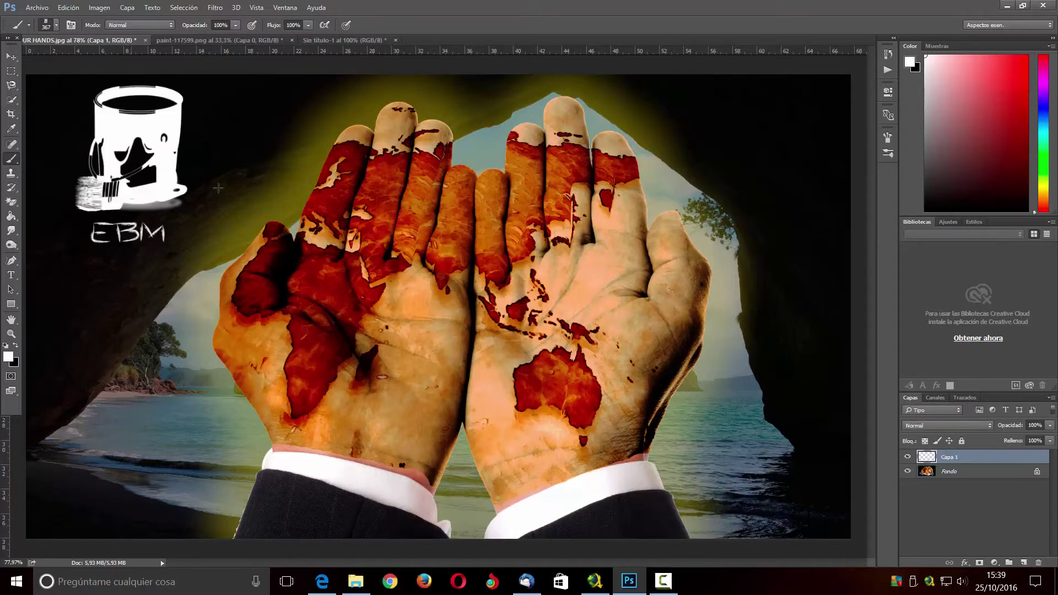
left_click(11, 57)
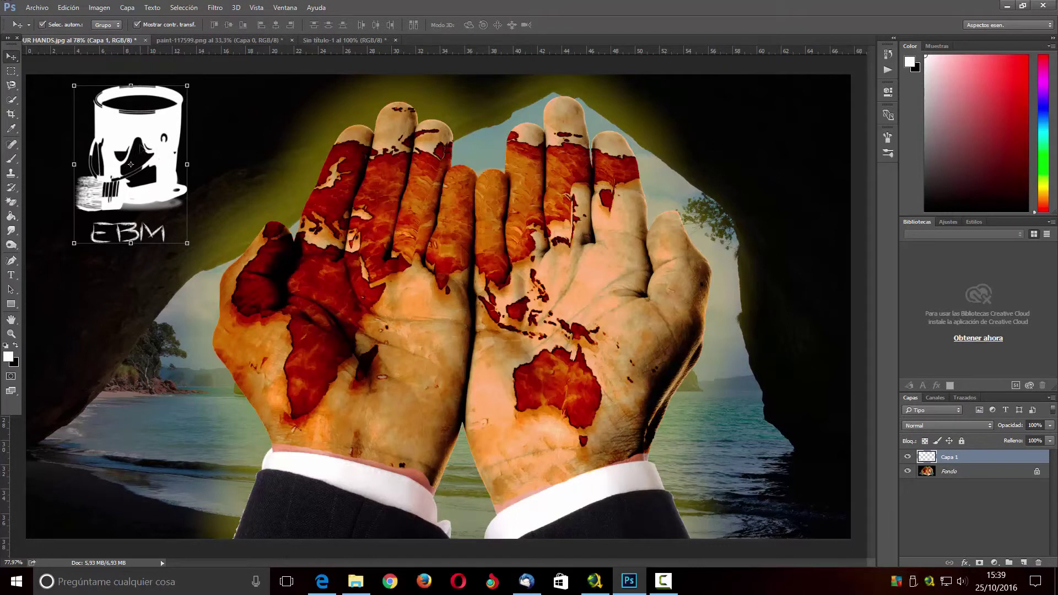
left_click_drag(124, 137, 113, 165)
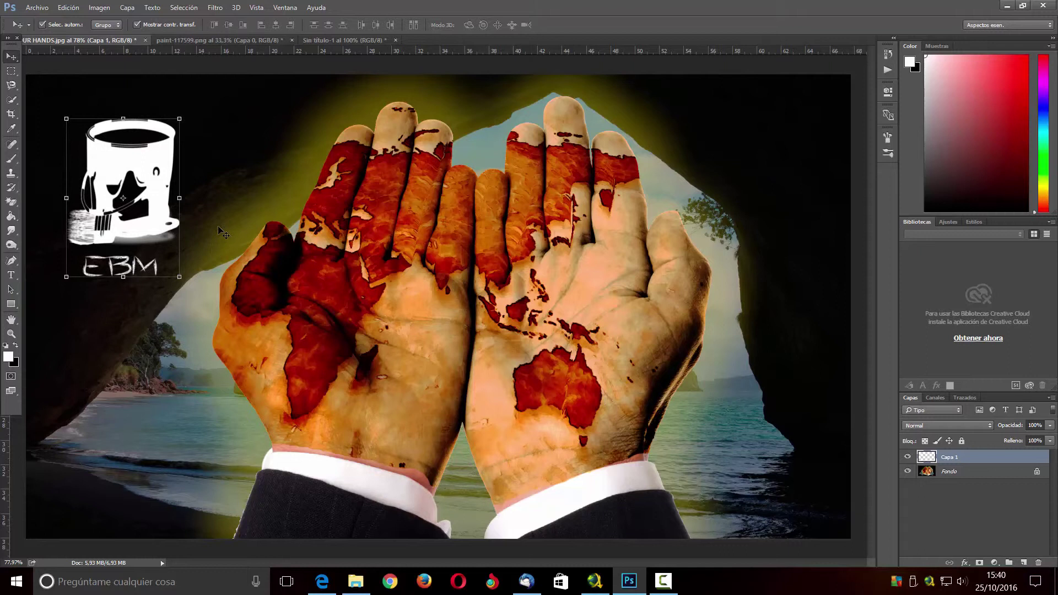
Activate the Rectangular Marquee tool and minimize the program window to show the desktop
left_click(11, 71)
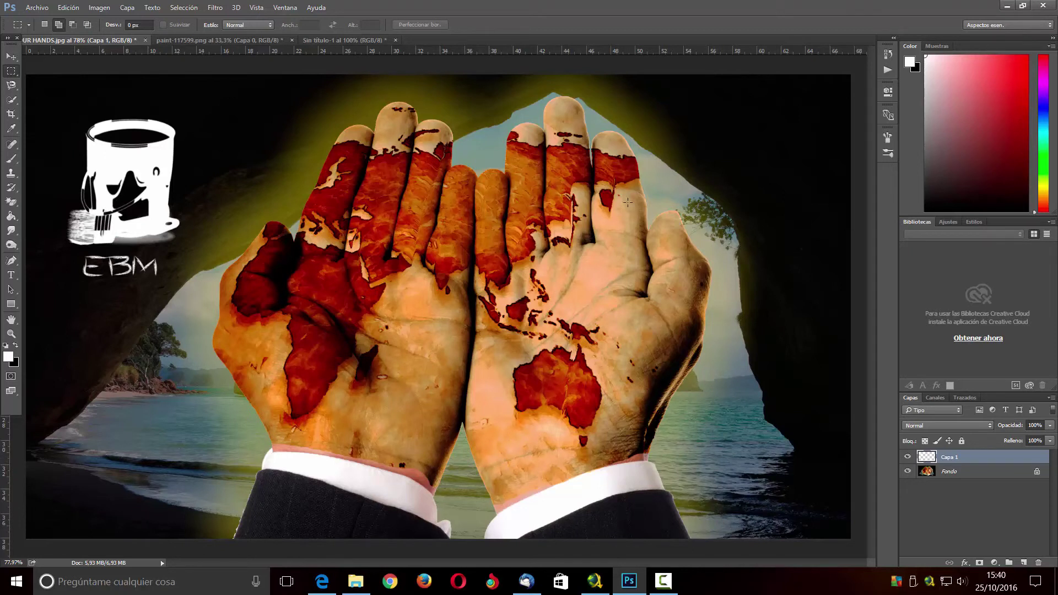
left_click(1006, 8)
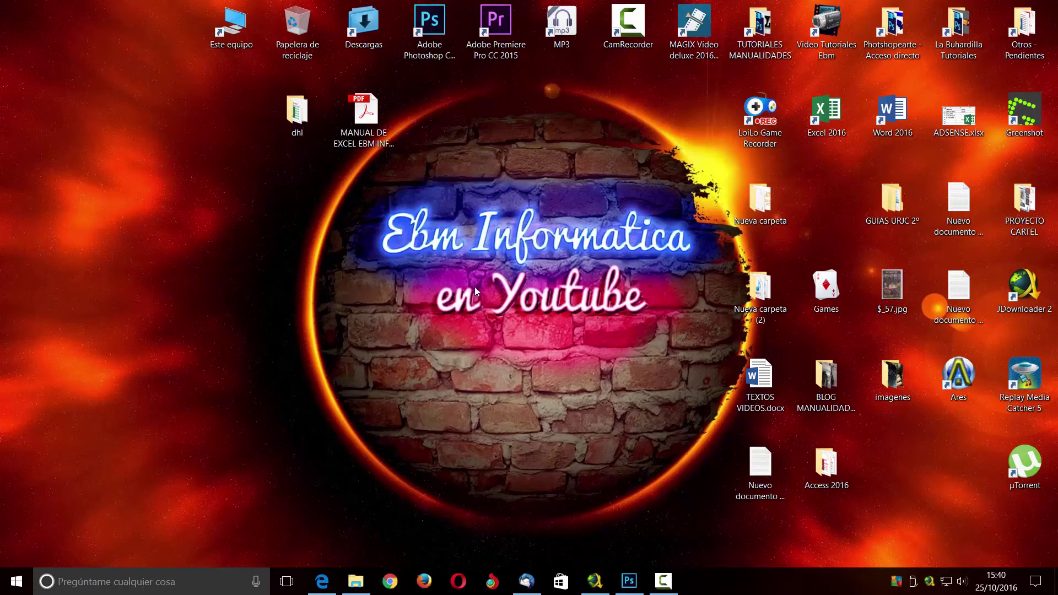